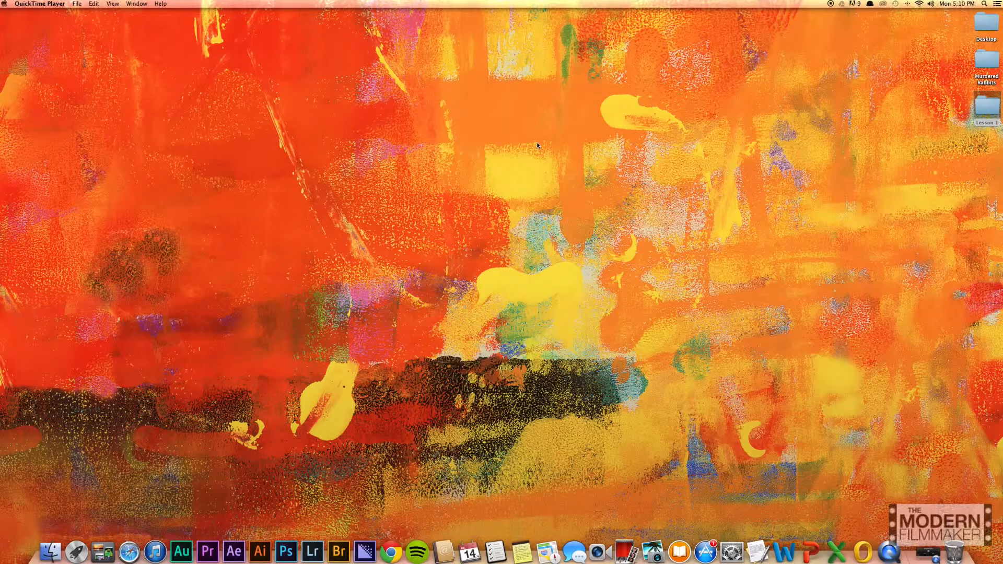
left_click(476, 135)
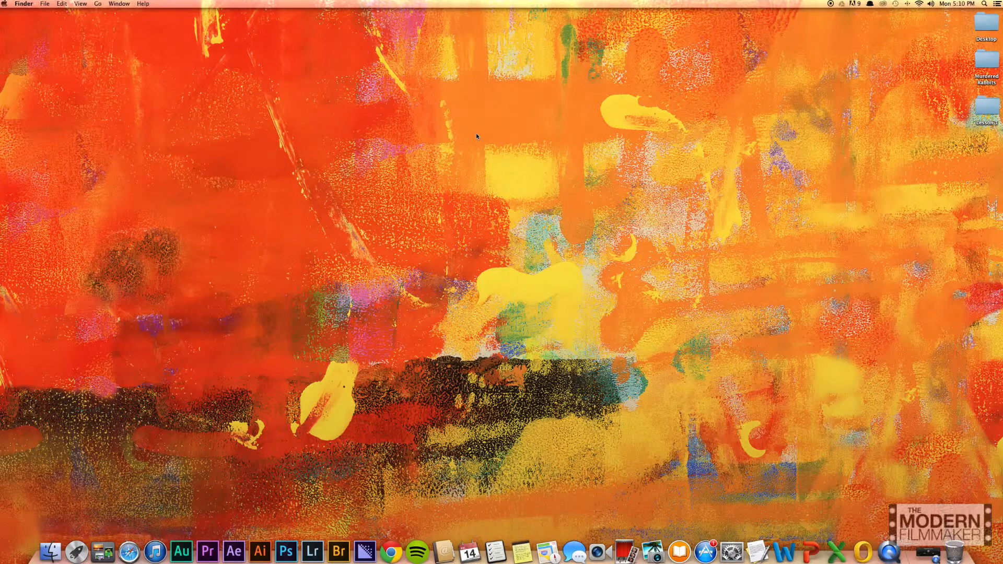
right_click(477, 136)
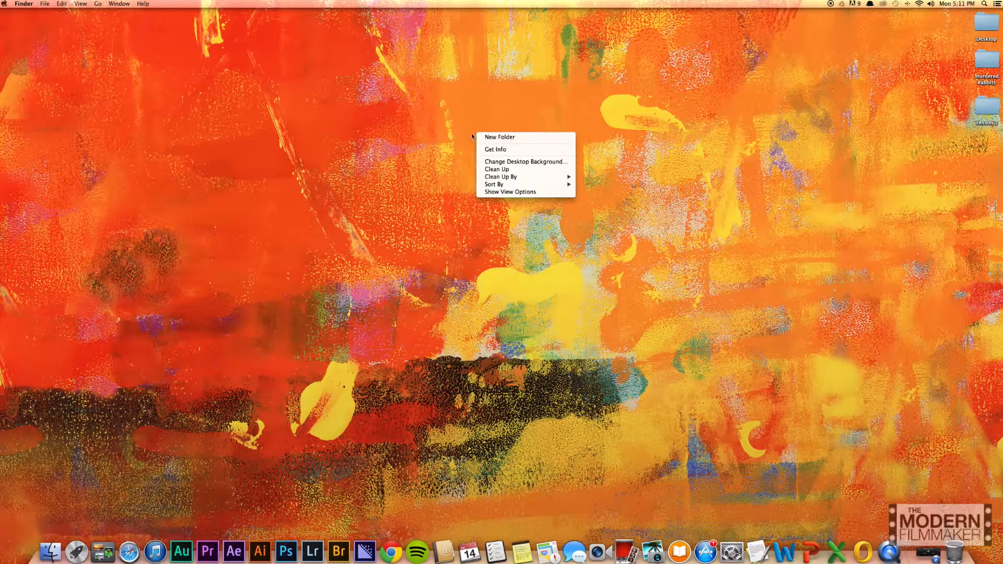
left_click(472, 136)
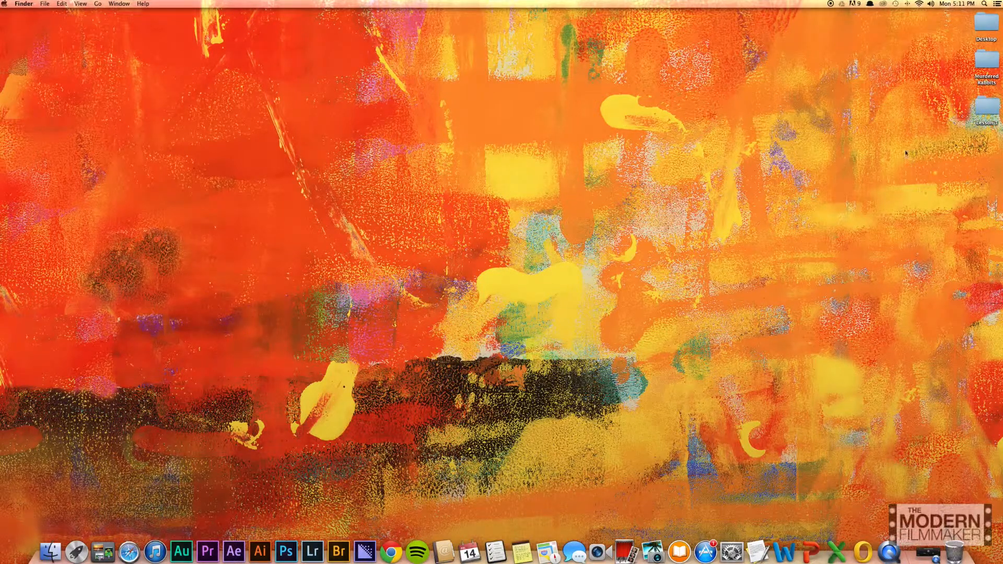
right_click(456, 156)
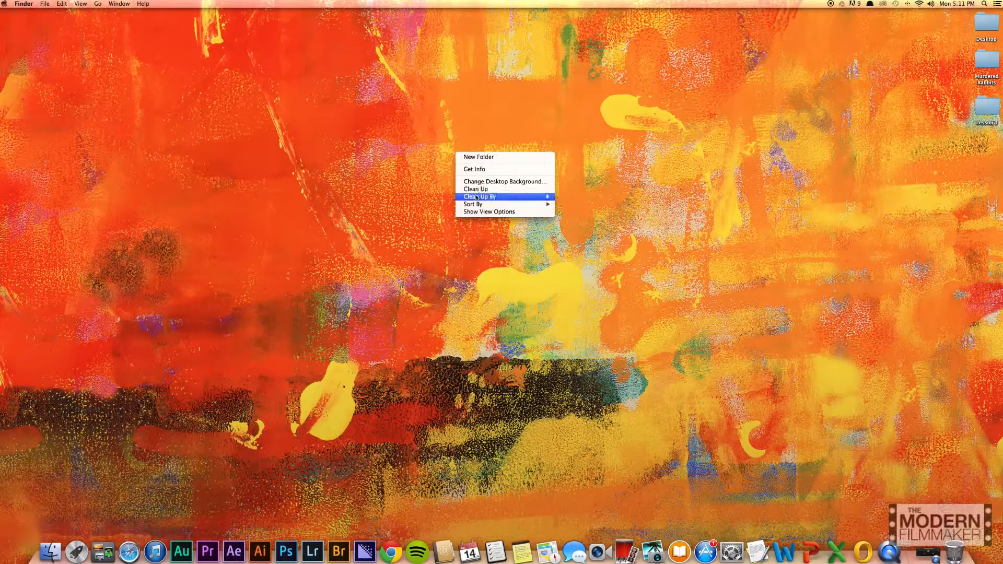
mouse_move(475, 206)
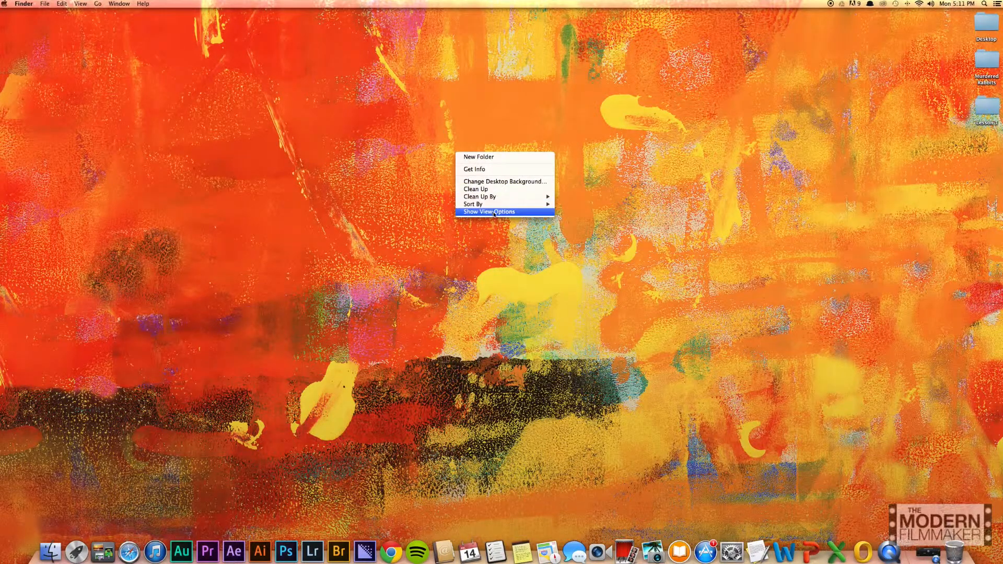
left_click(462, 221)
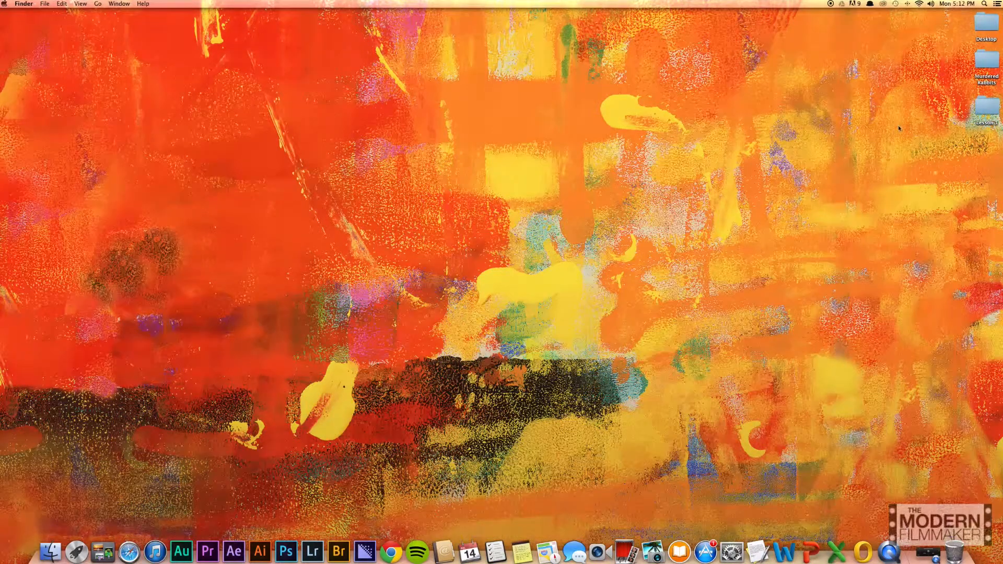
- Open Keyboard.jpg from the Lesson 1 desktop folder, view it enlarged, and close the image viewer
double_click(990, 106)
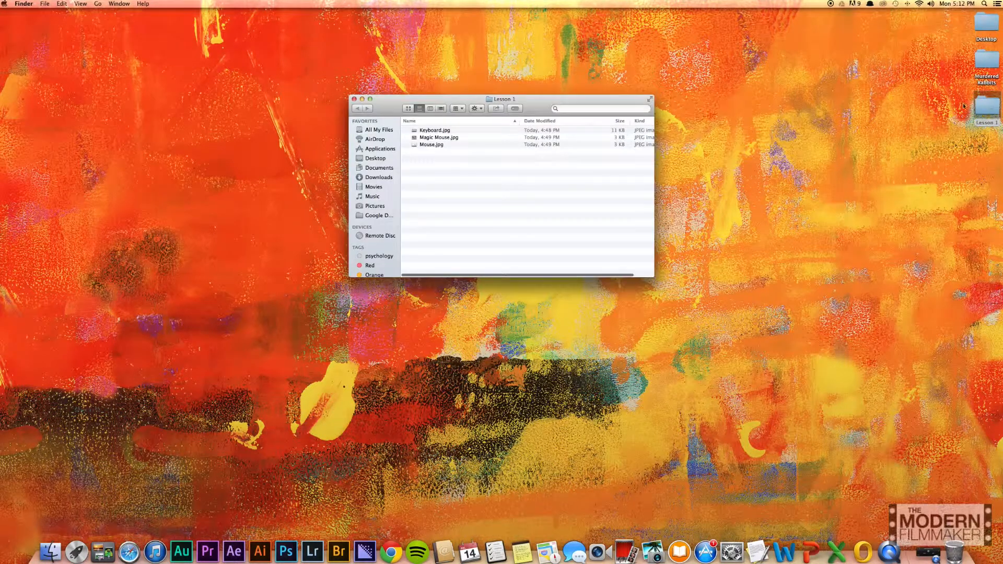
left_click_drag(483, 110, 417, 75)
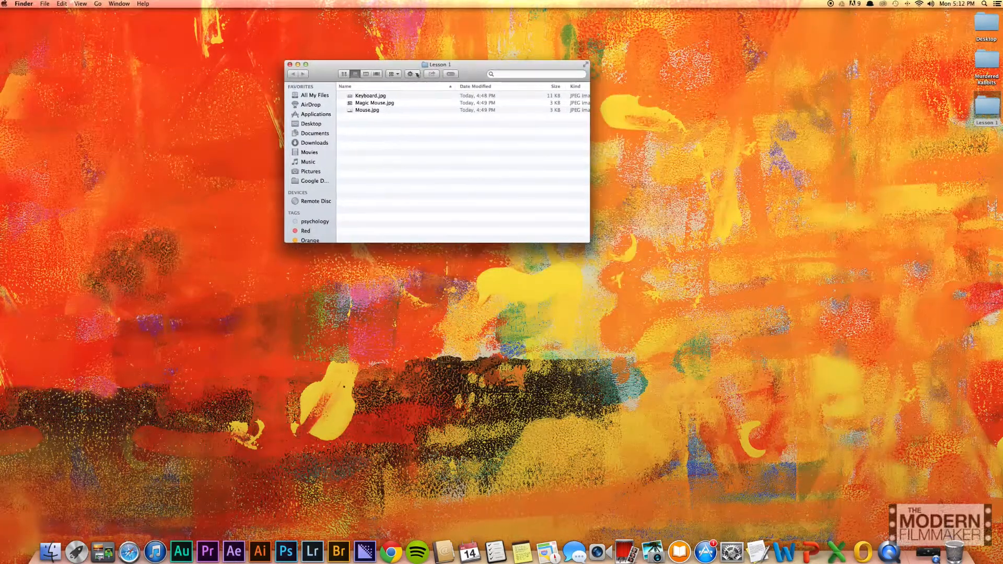
double_click(372, 98)
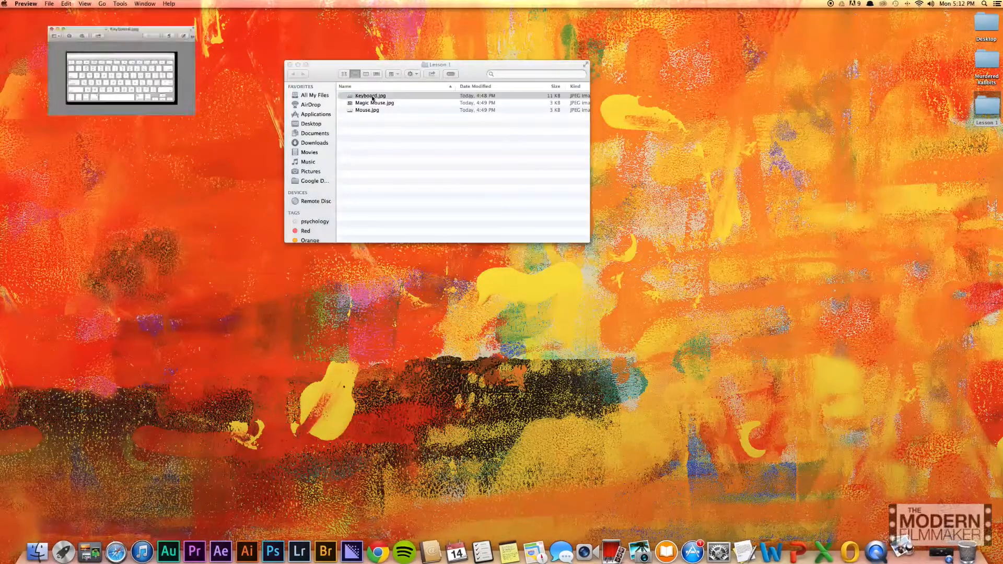
left_click_drag(103, 16, 453, 24)
left_click_drag(524, 128, 769, 314)
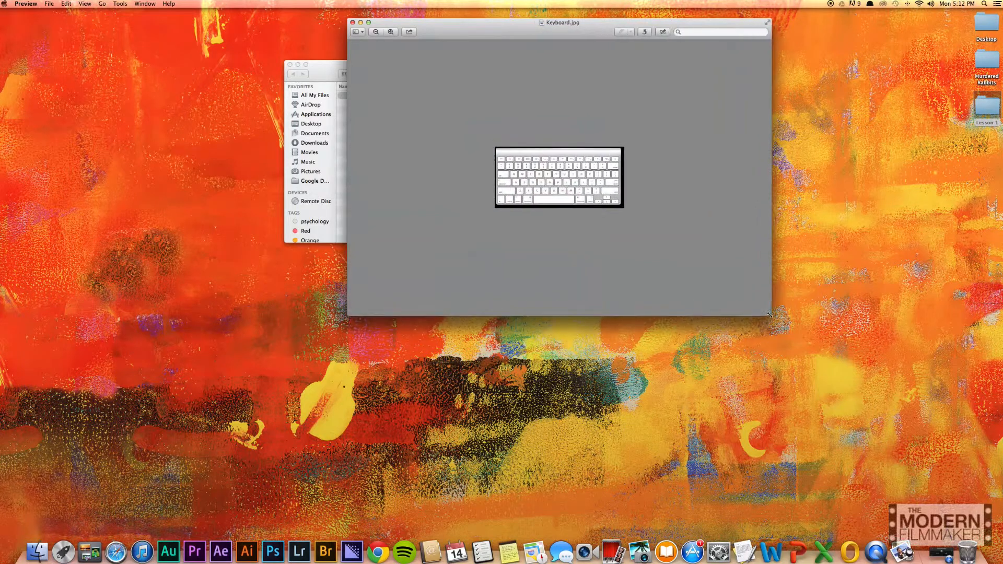
left_click(390, 33)
left_click(390, 33)
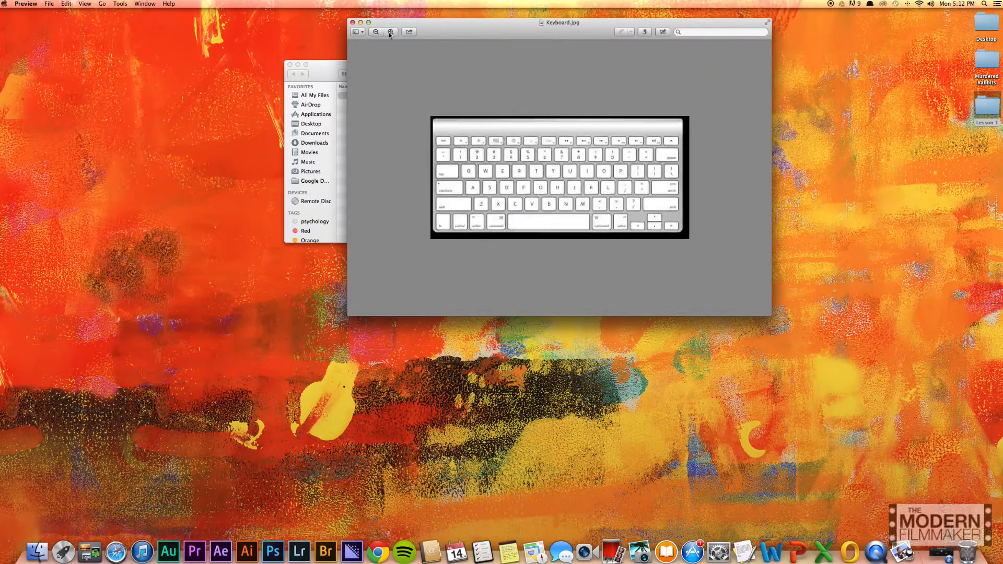
left_click(390, 32)
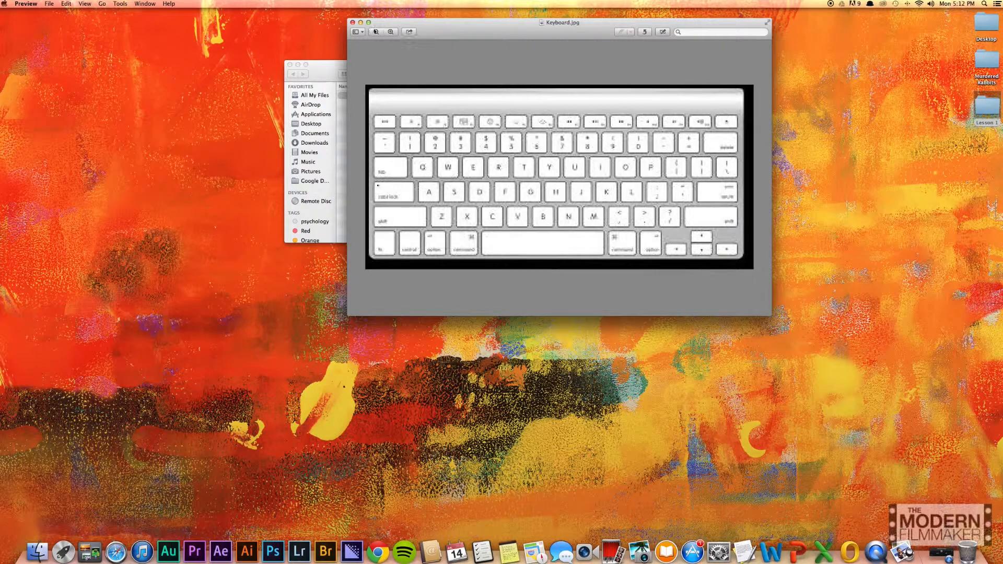
left_click(353, 23)
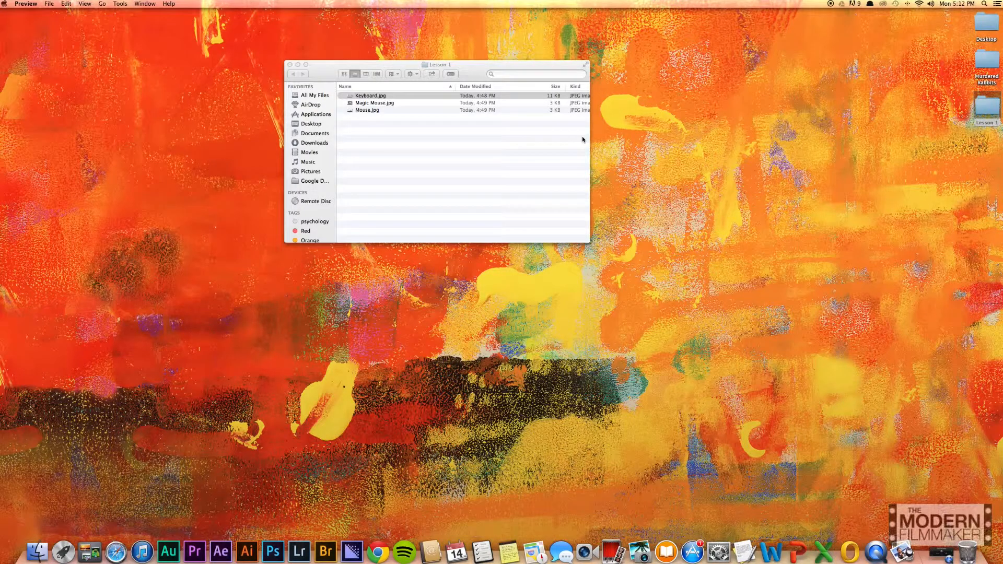
key("super+q")
- Open Mouse.jpg from the Lesson 1 folder, view it enlarged in a larger window, and close it
left_click(392, 103)
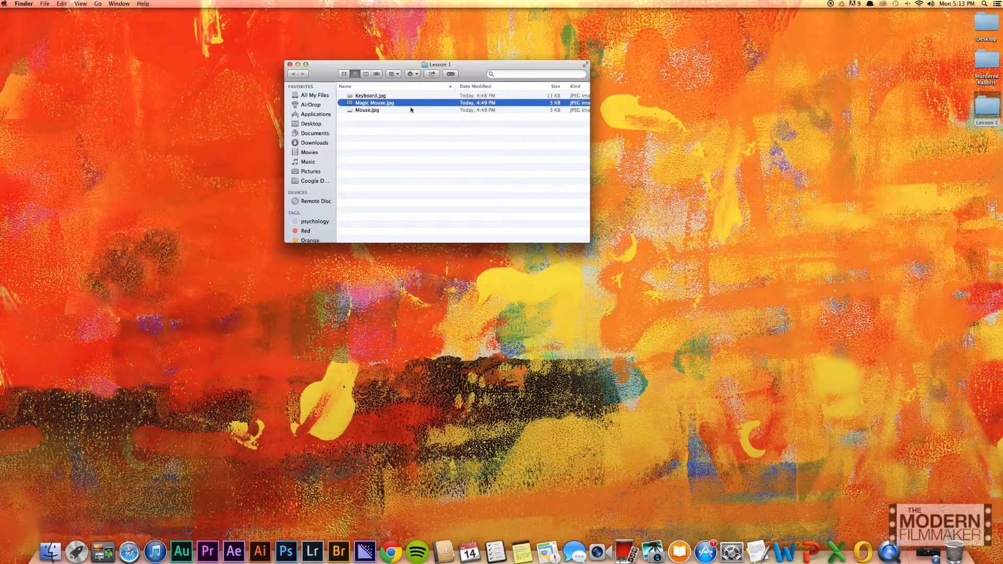
left_click(410, 110)
double_click(410, 111)
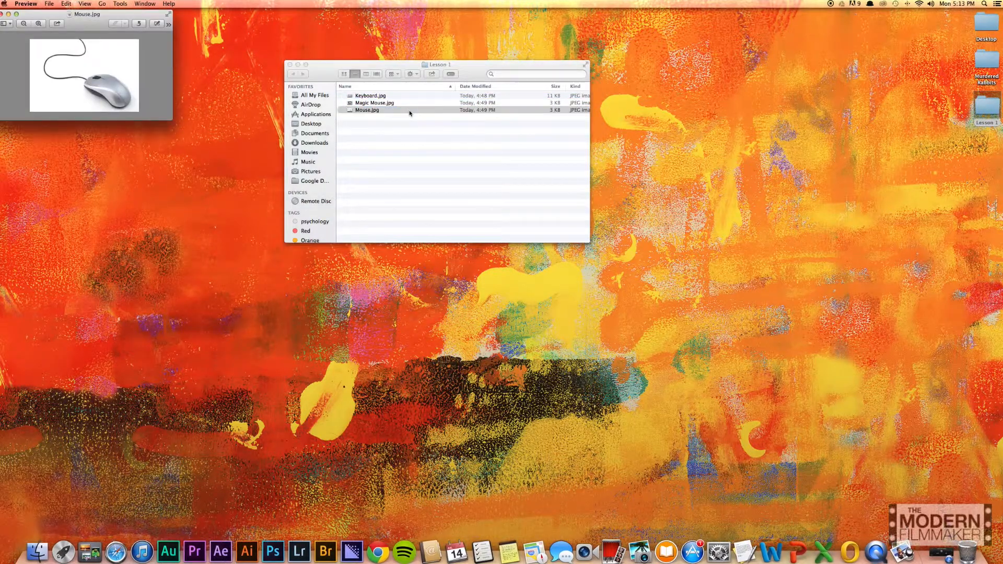
left_click_drag(129, 28, 486, 85)
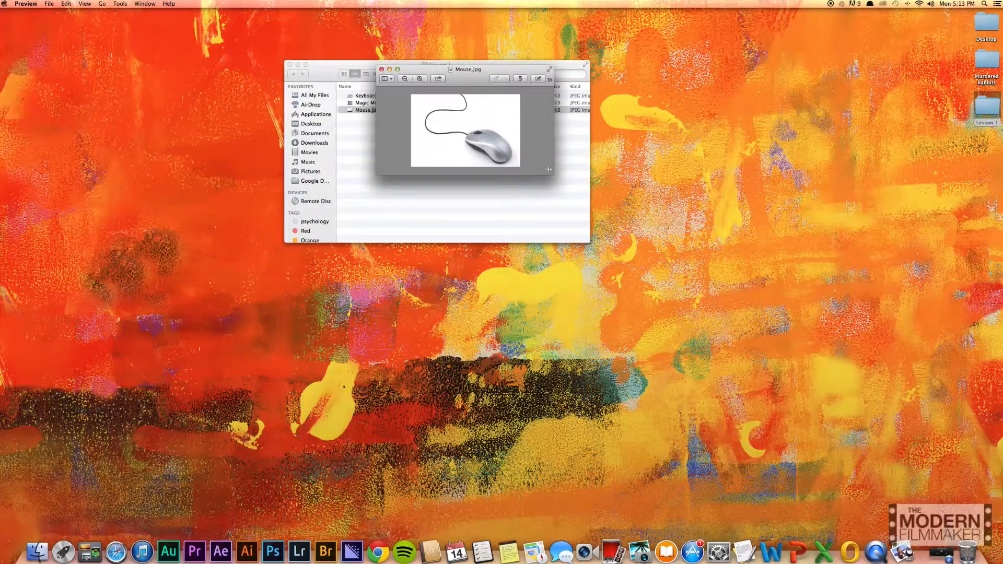
left_click_drag(550, 169, 701, 351)
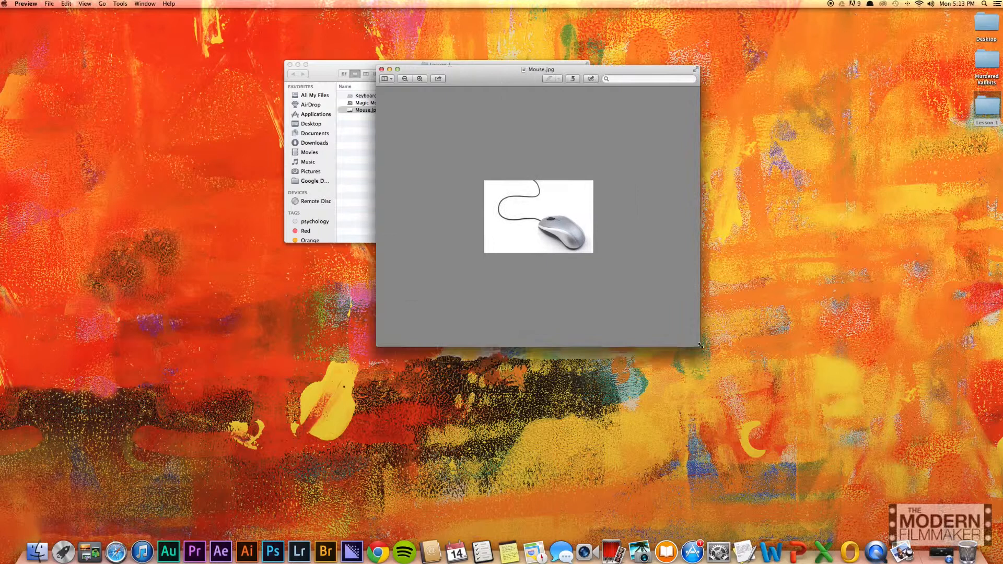
left_click(420, 79)
left_click(419, 79)
left_click(420, 79)
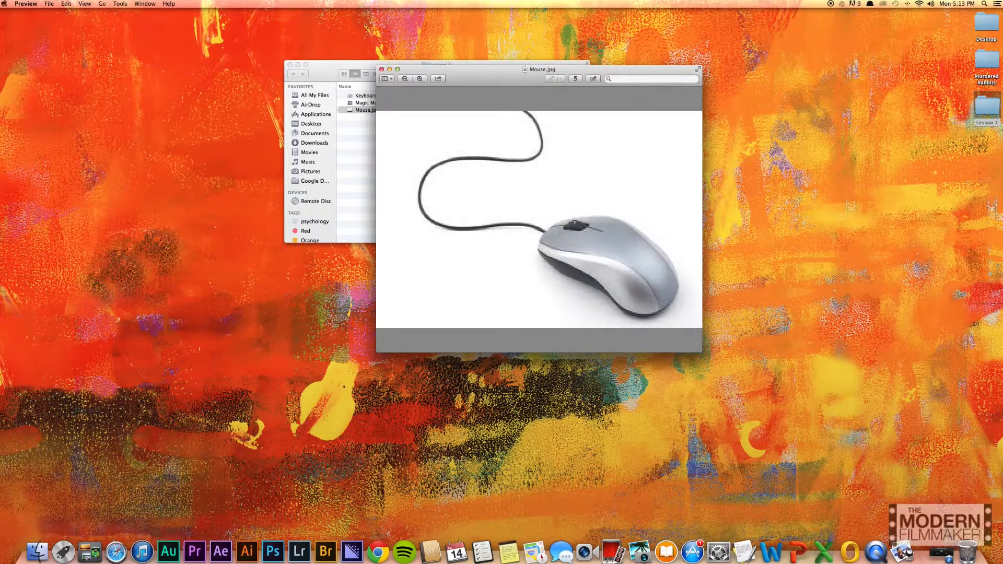
left_click(381, 70)
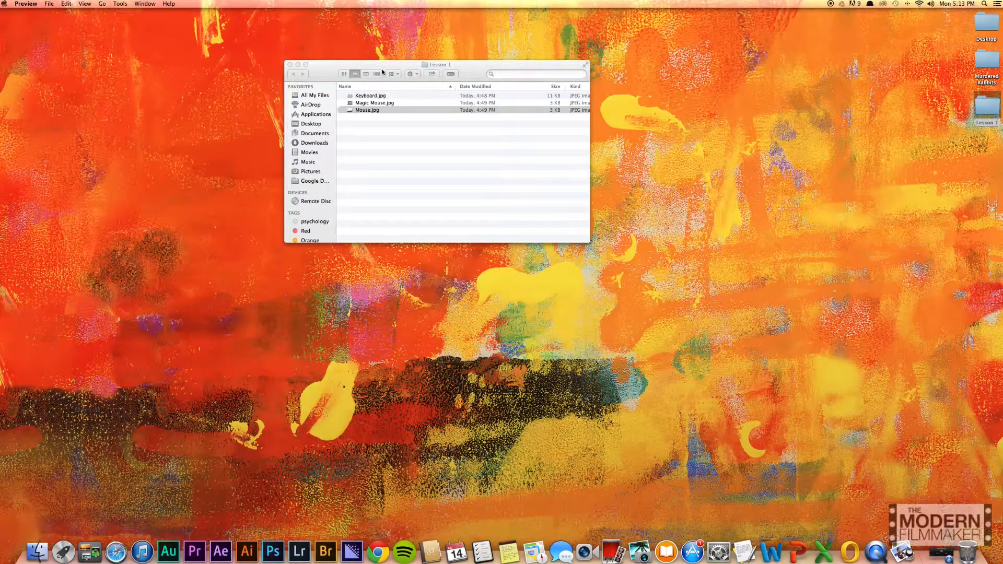
- View Magic Mouse.jpg enlarged, then close the image, the Lesson 1 folder window and the image viewer
double_click(384, 103)
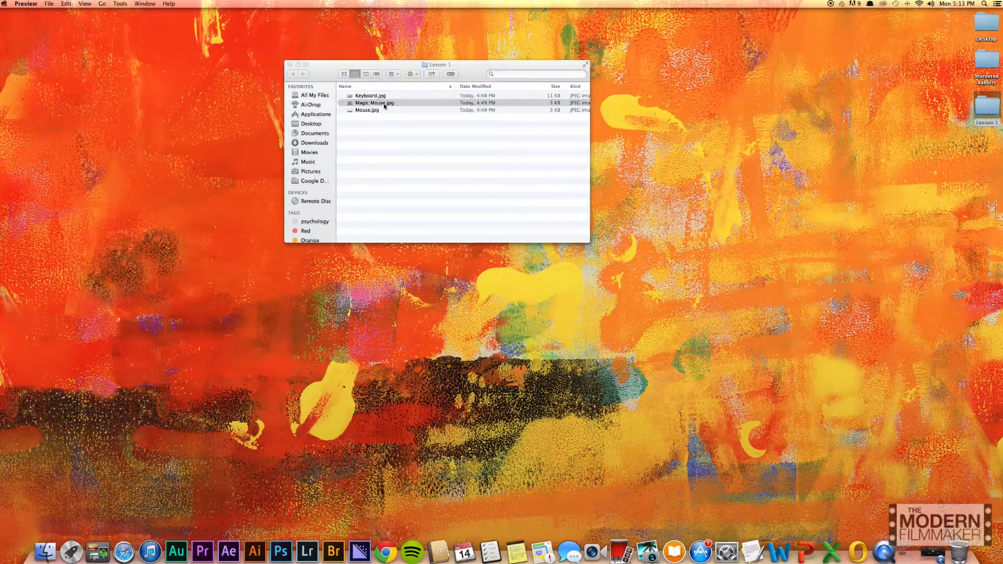
left_click_drag(83, 25, 526, 136)
left_click(482, 135)
left_click(482, 135)
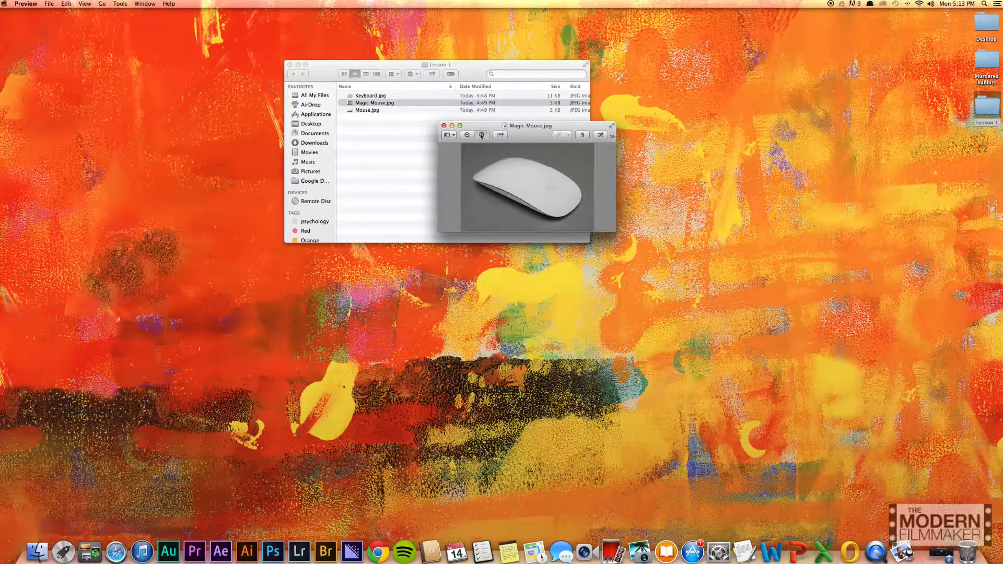
left_click_drag(616, 232, 686, 311)
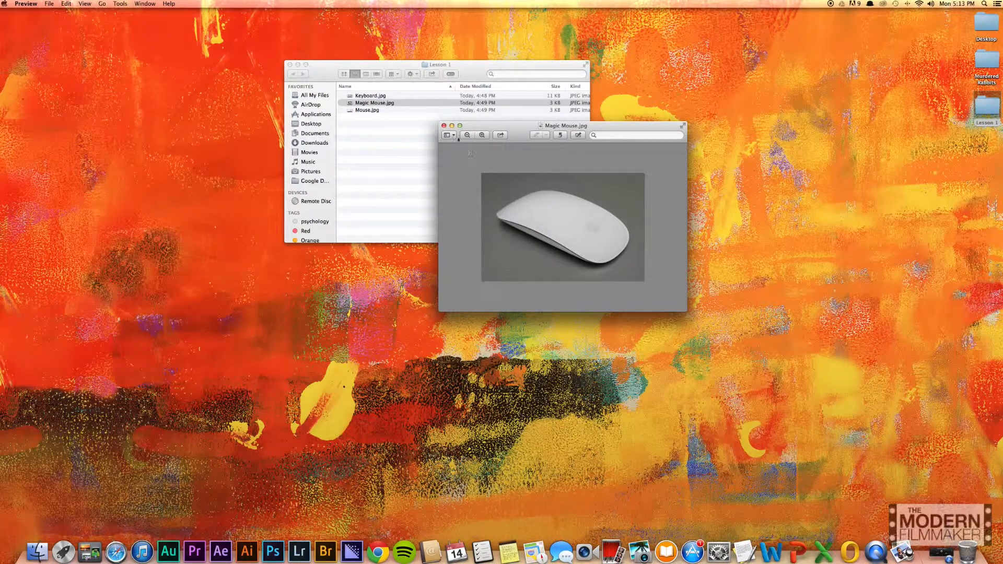
left_click(443, 126)
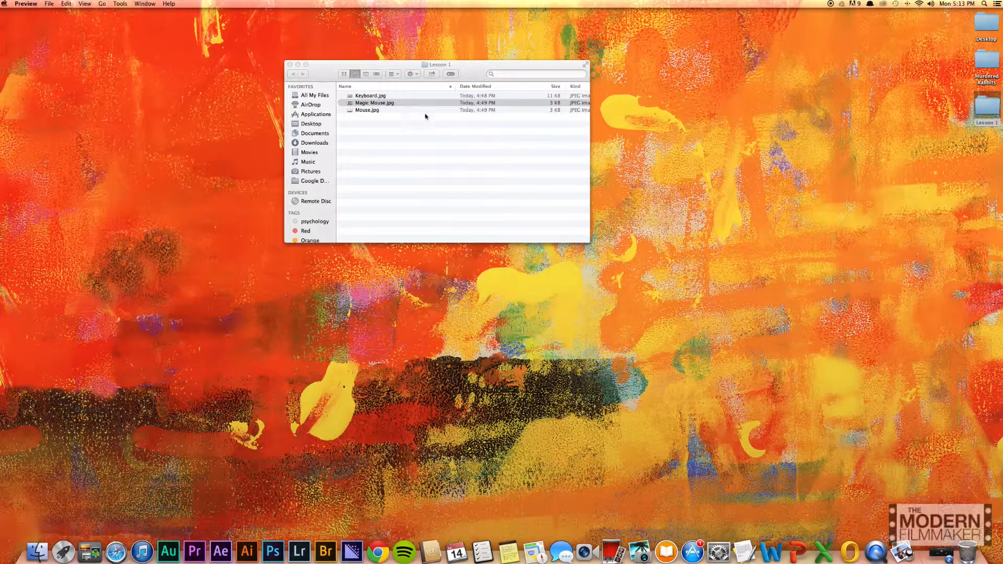
left_click(291, 65)
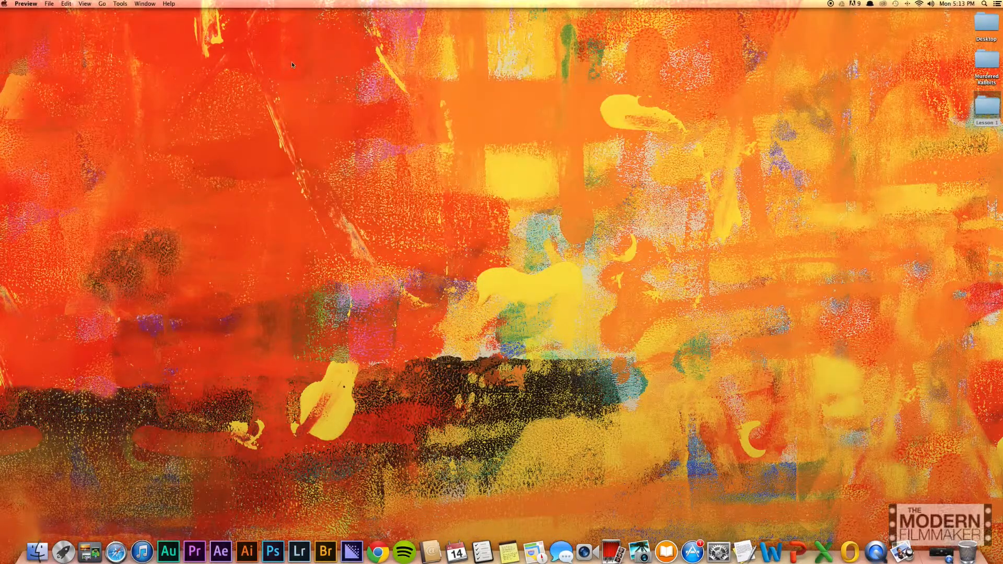
key("super+q")
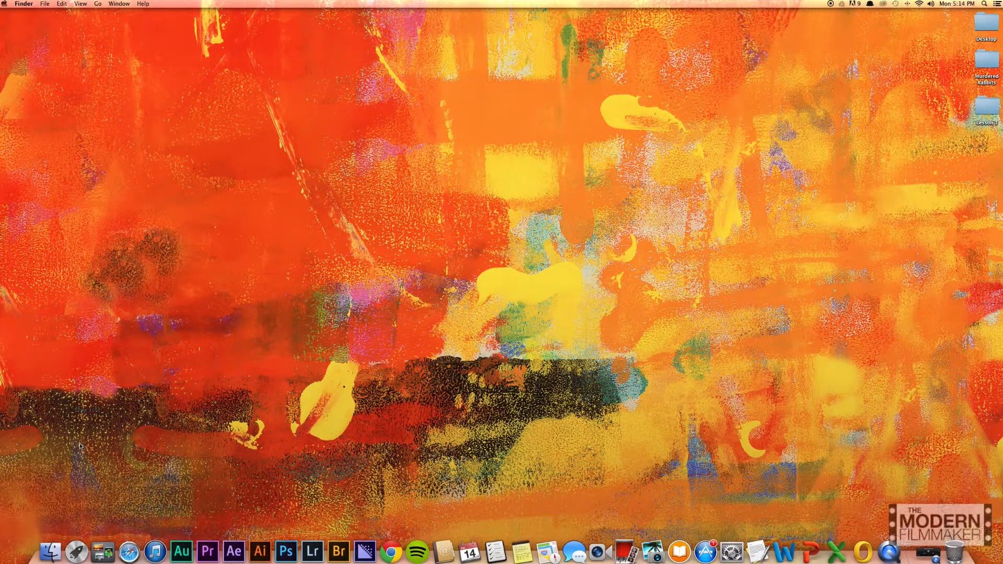
- Browse the Applications folder in a widened Finder window and close it
left_click(46, 552)
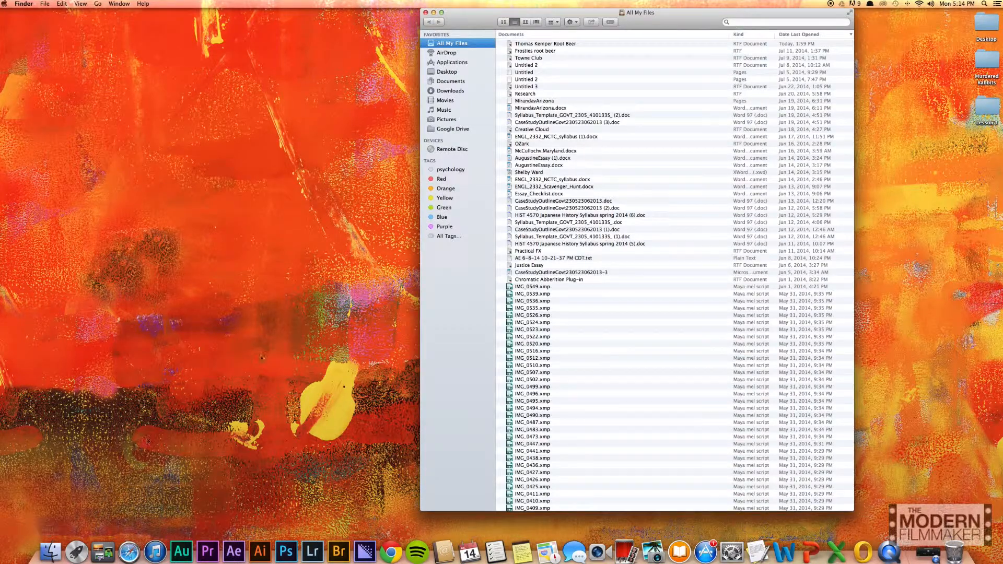
left_click(465, 62)
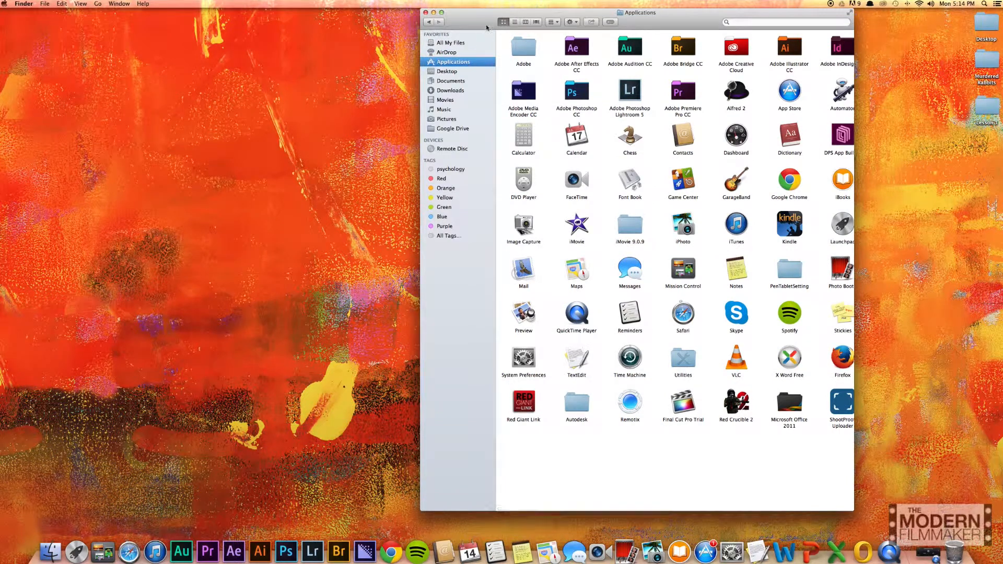
left_click_drag(484, 24, 291, 25)
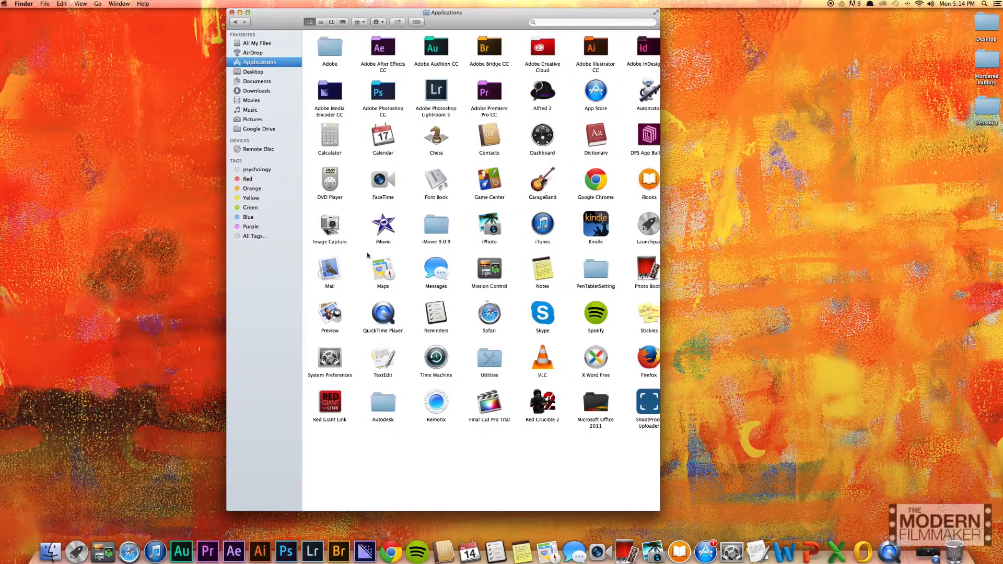
left_click_drag(659, 511, 780, 499)
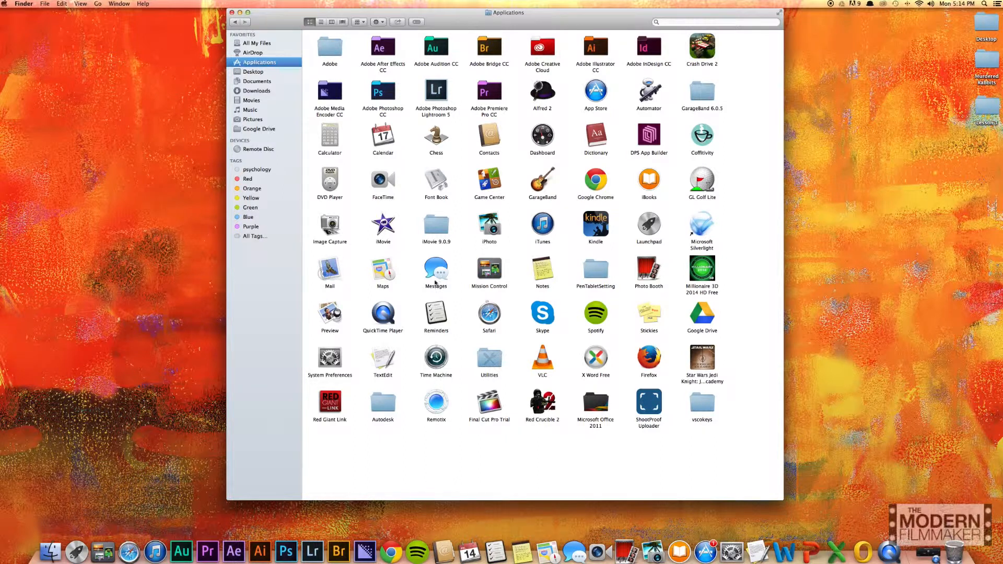
left_click(231, 13)
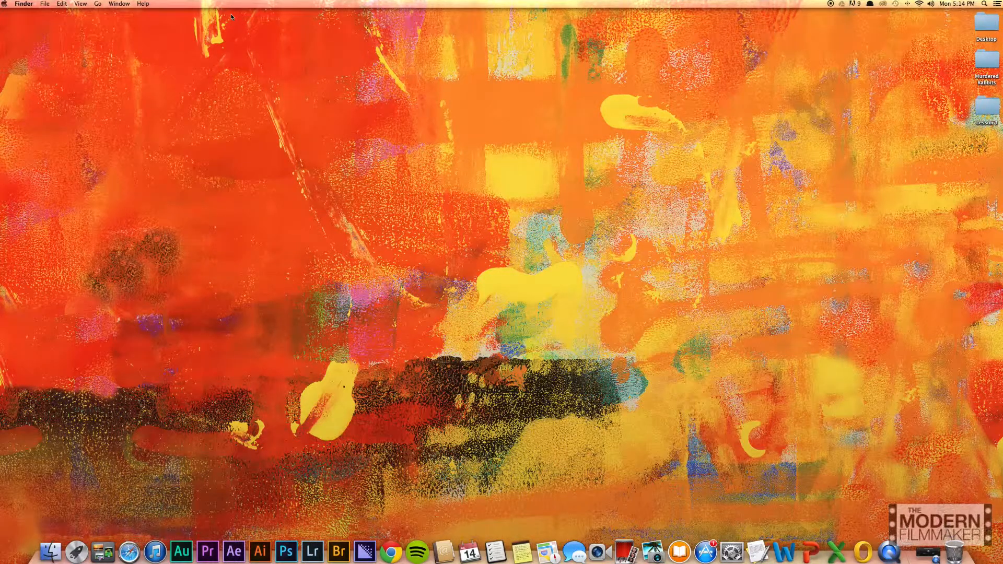
- Search the computer for "After Effects" with Spotlight, then clear and dismiss the search
left_click(986, 4)
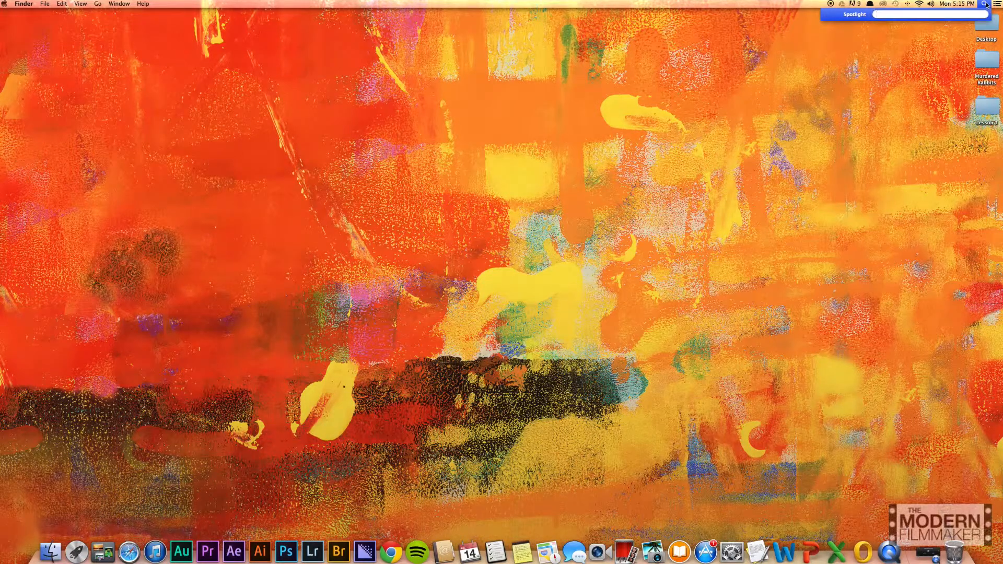
type("After ")
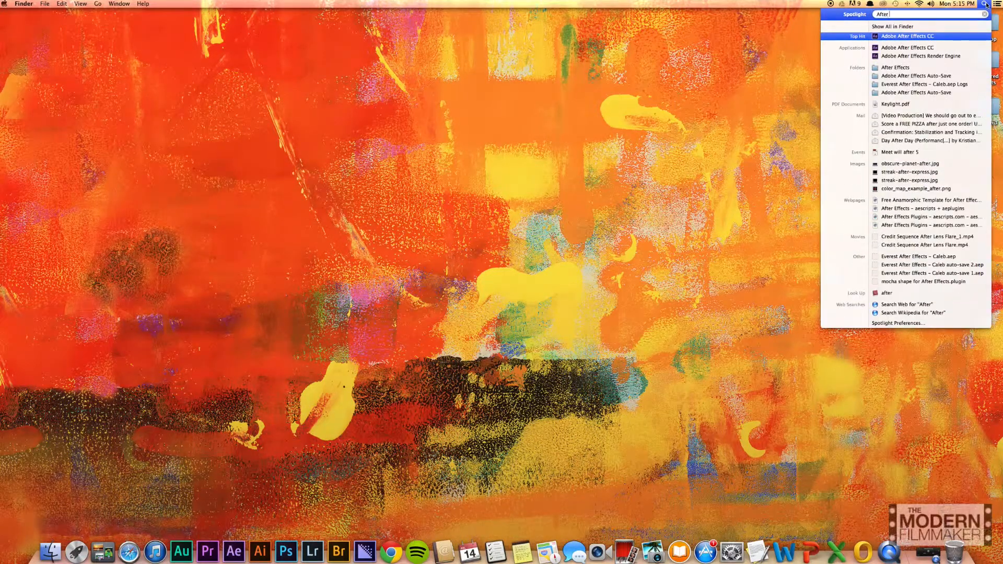
type("Effects")
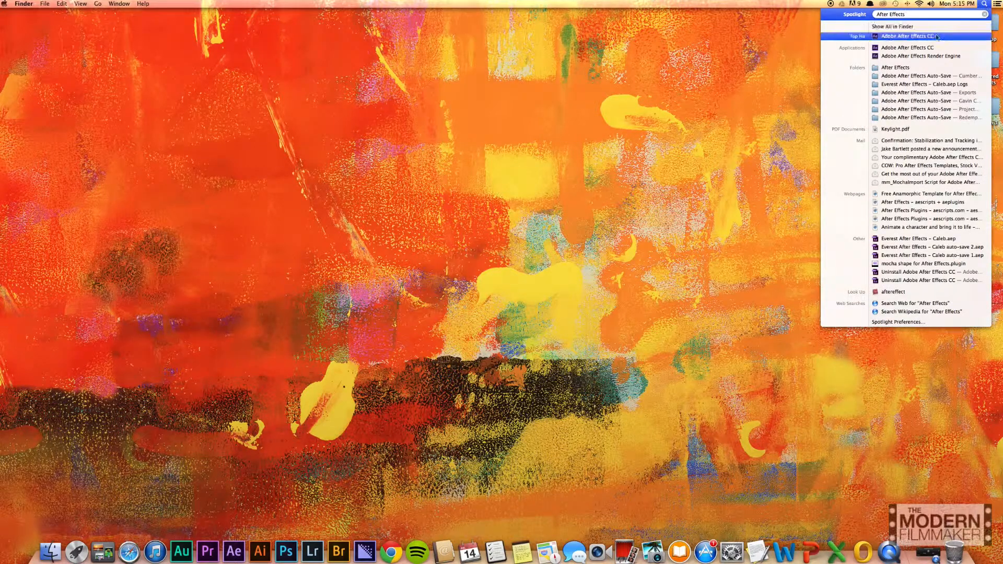
left_click(986, 14)
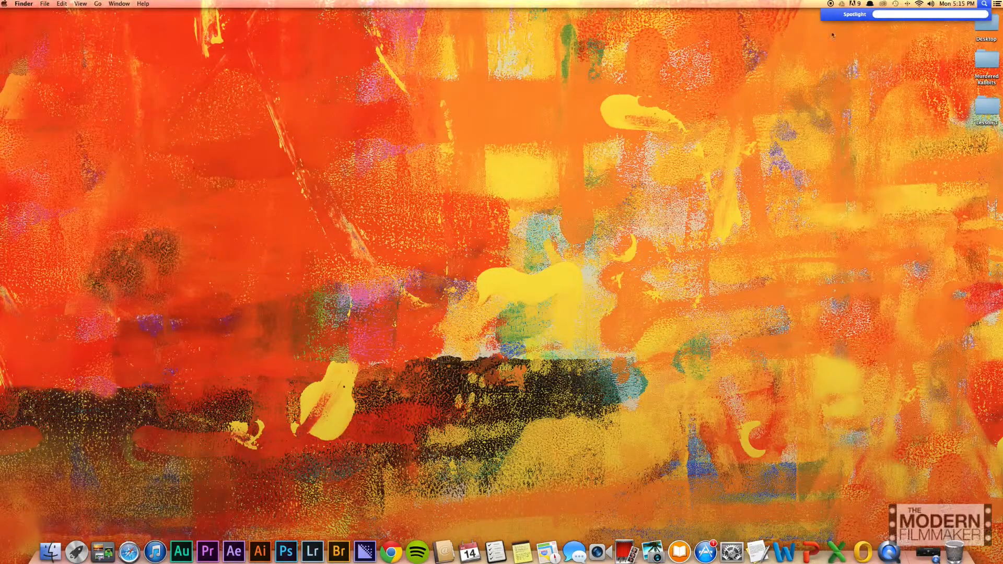
key("Escape")
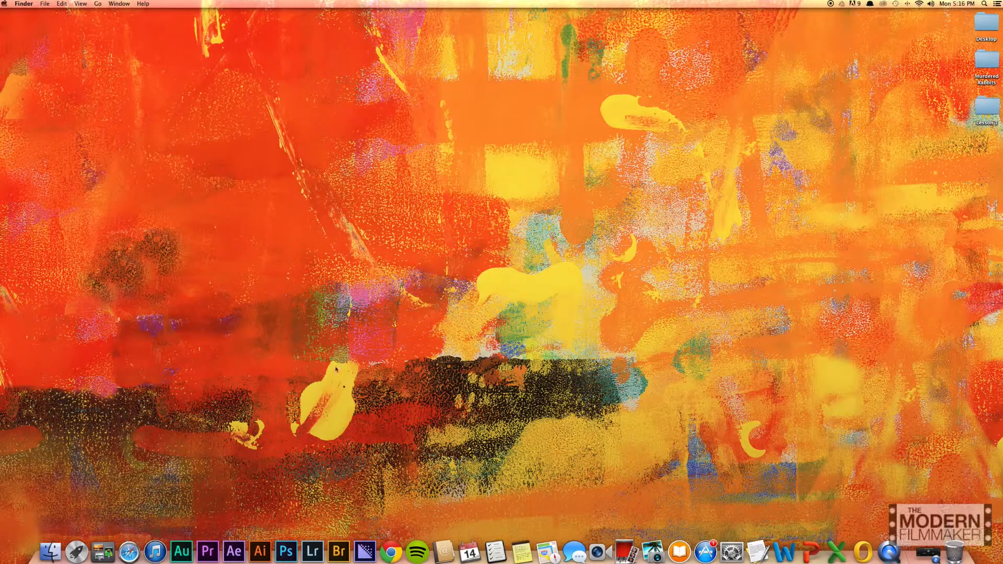
right_click(235, 553)
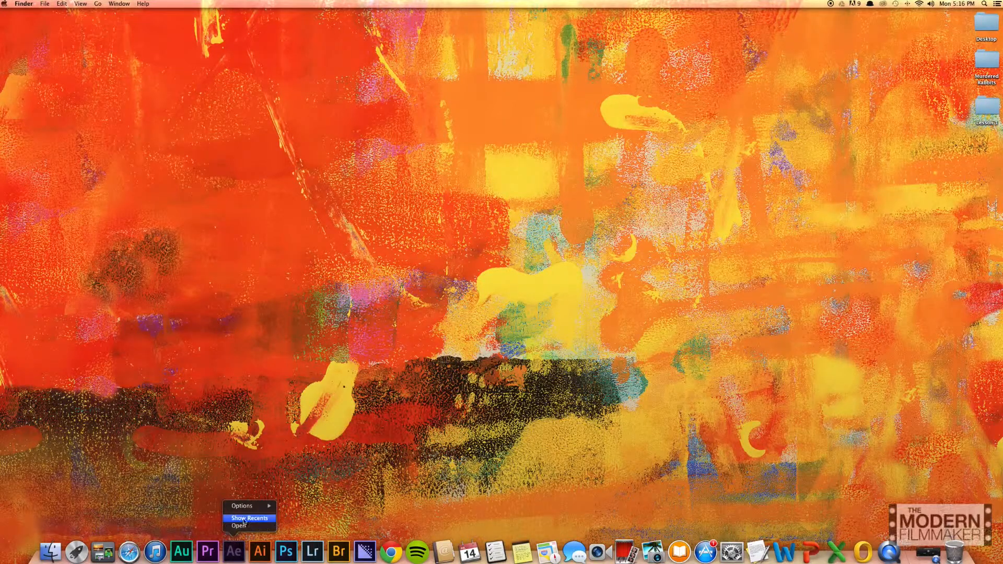
mouse_move(251, 506)
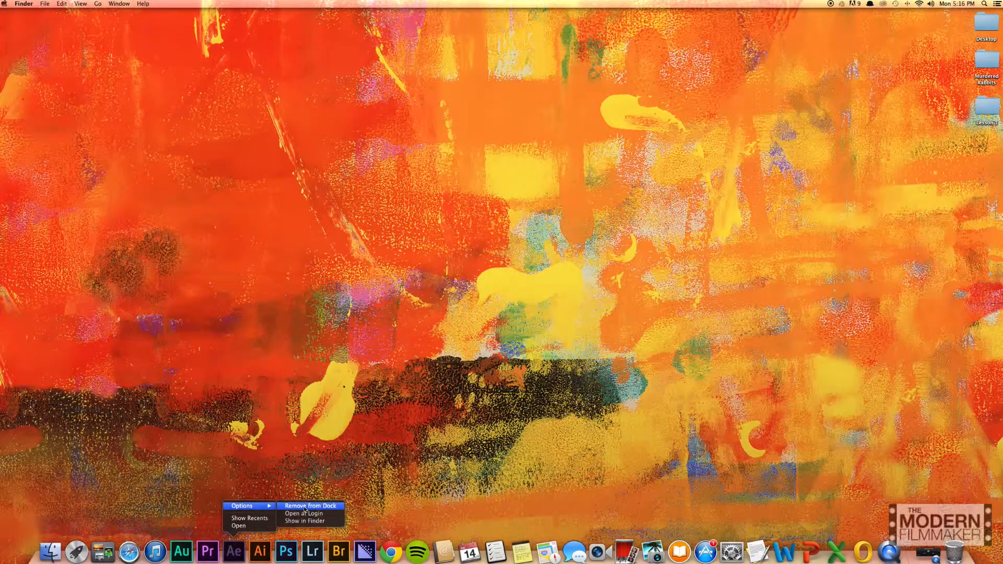
left_click(271, 480)
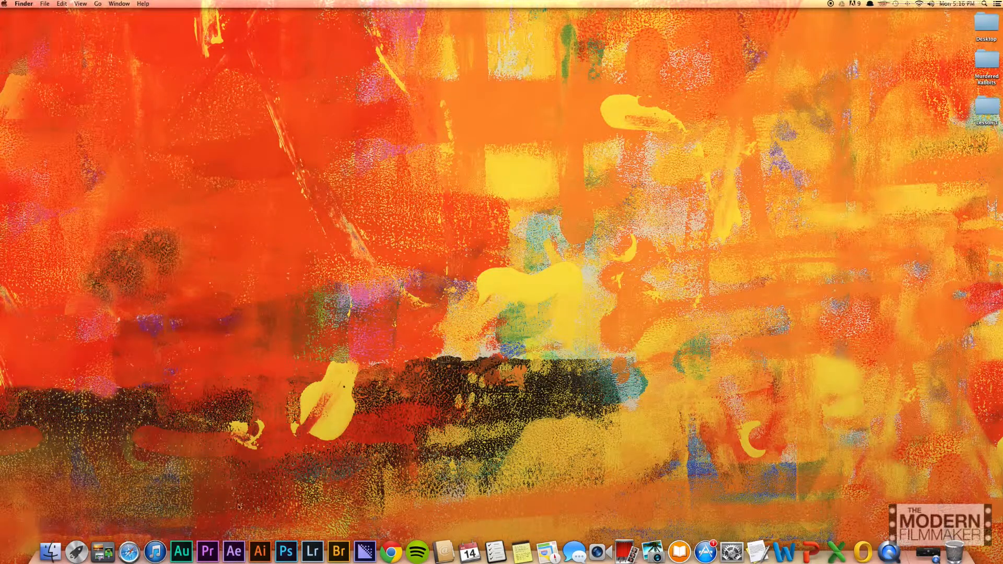
- Launch Adobe After Effects CC
left_click(237, 553)
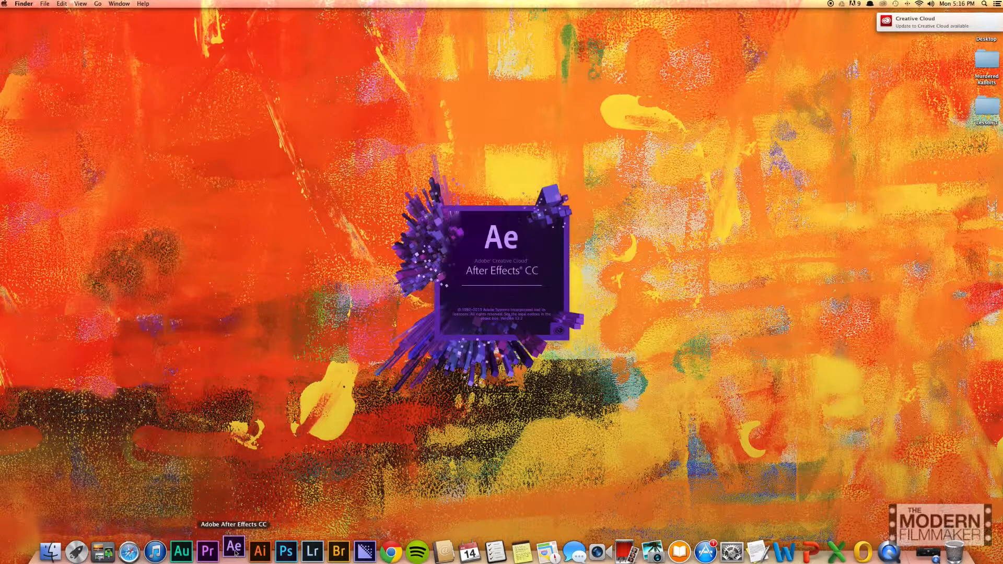